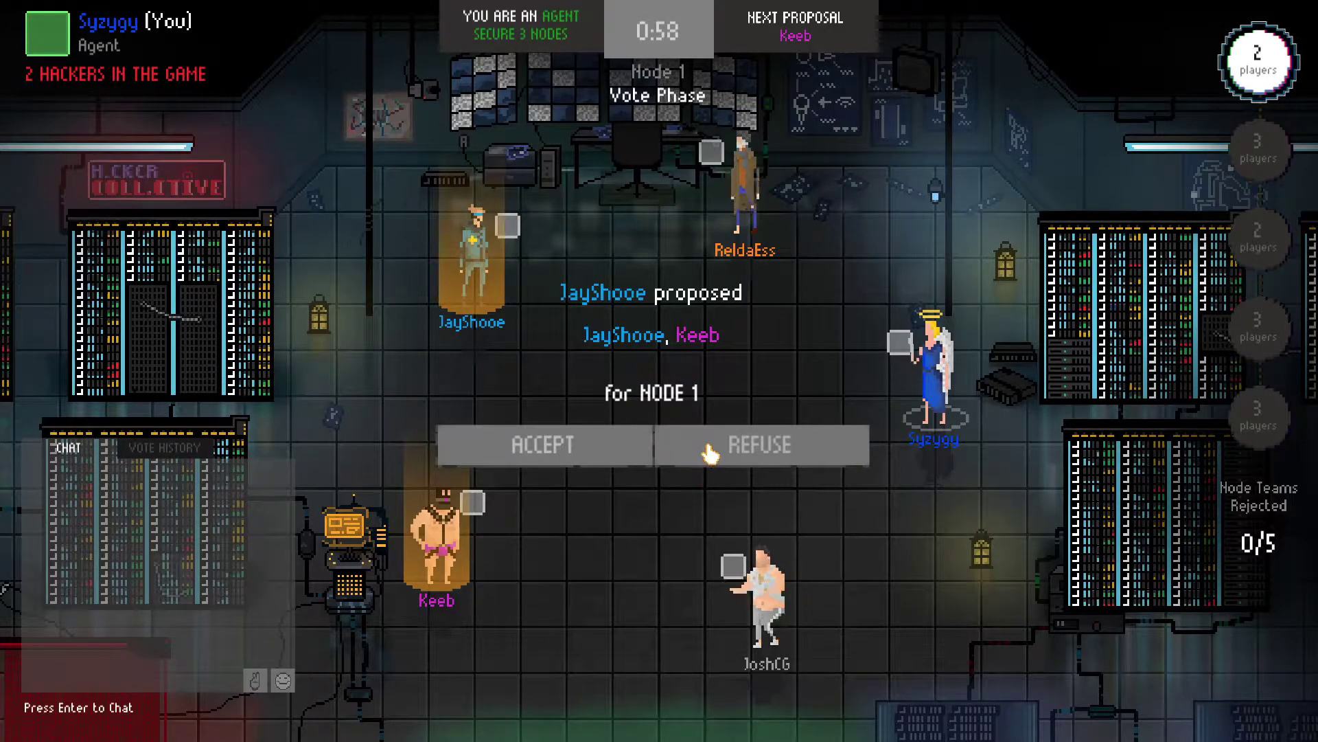
# Refuse JayShooe's proposed Node 1 team of JayShooe and Keeb.
pyautogui.click(752, 445)
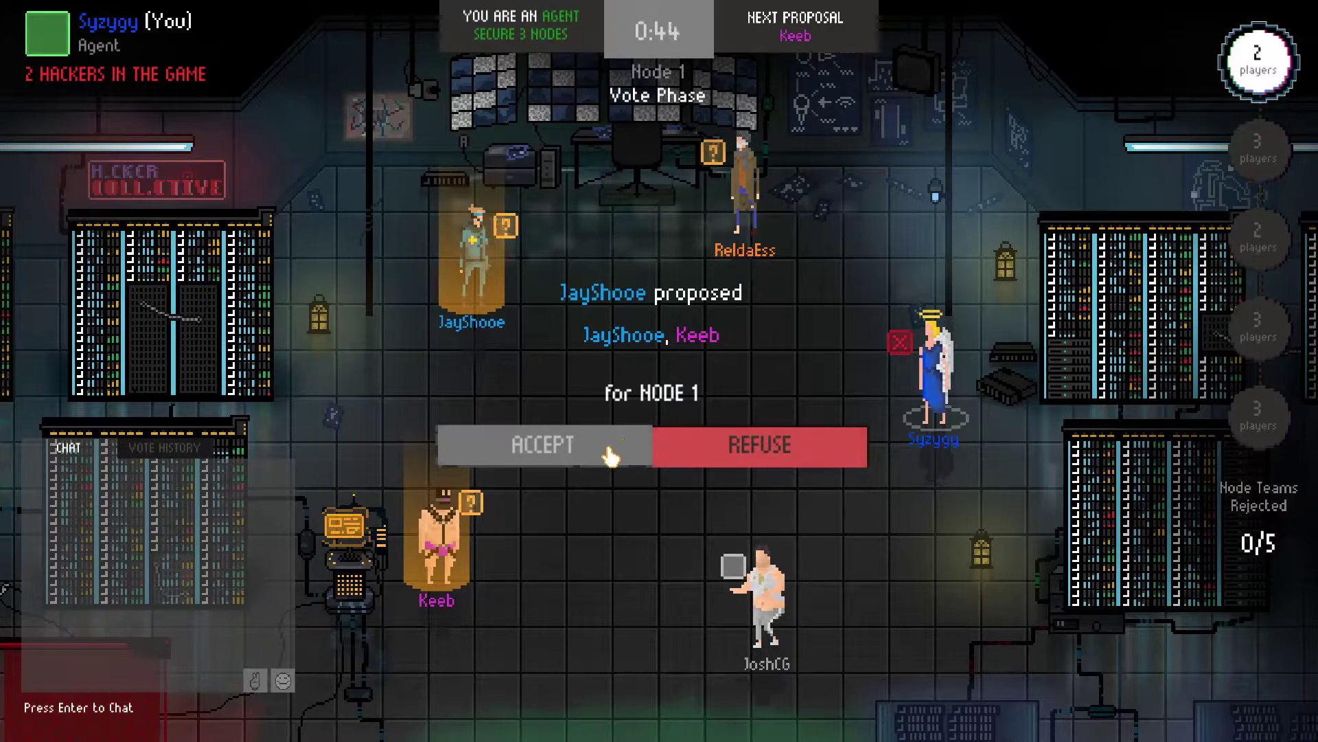
# Switch the Node 1 vote to accept the JayShooe and Keeb team.
pyautogui.click(619, 447)
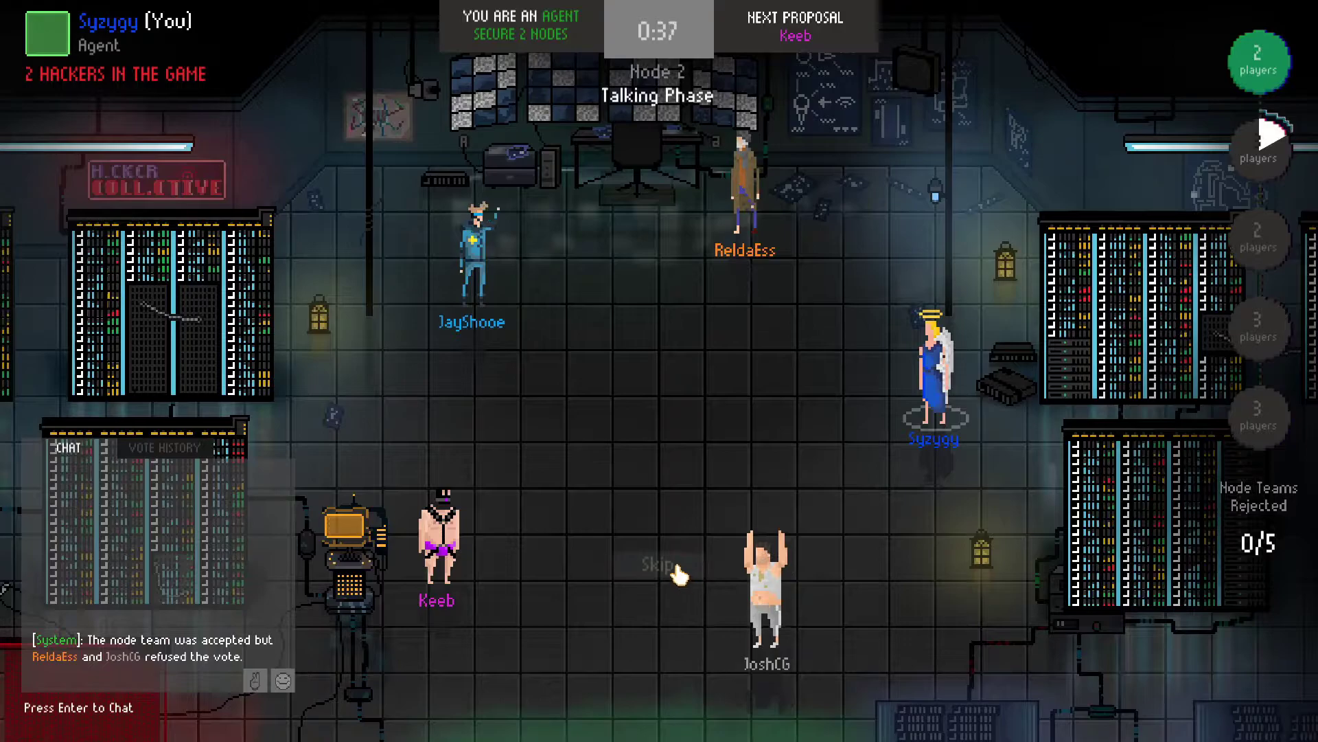
# Vote to skip the Node 2 talking phase with the space key.
pyautogui.press('space')
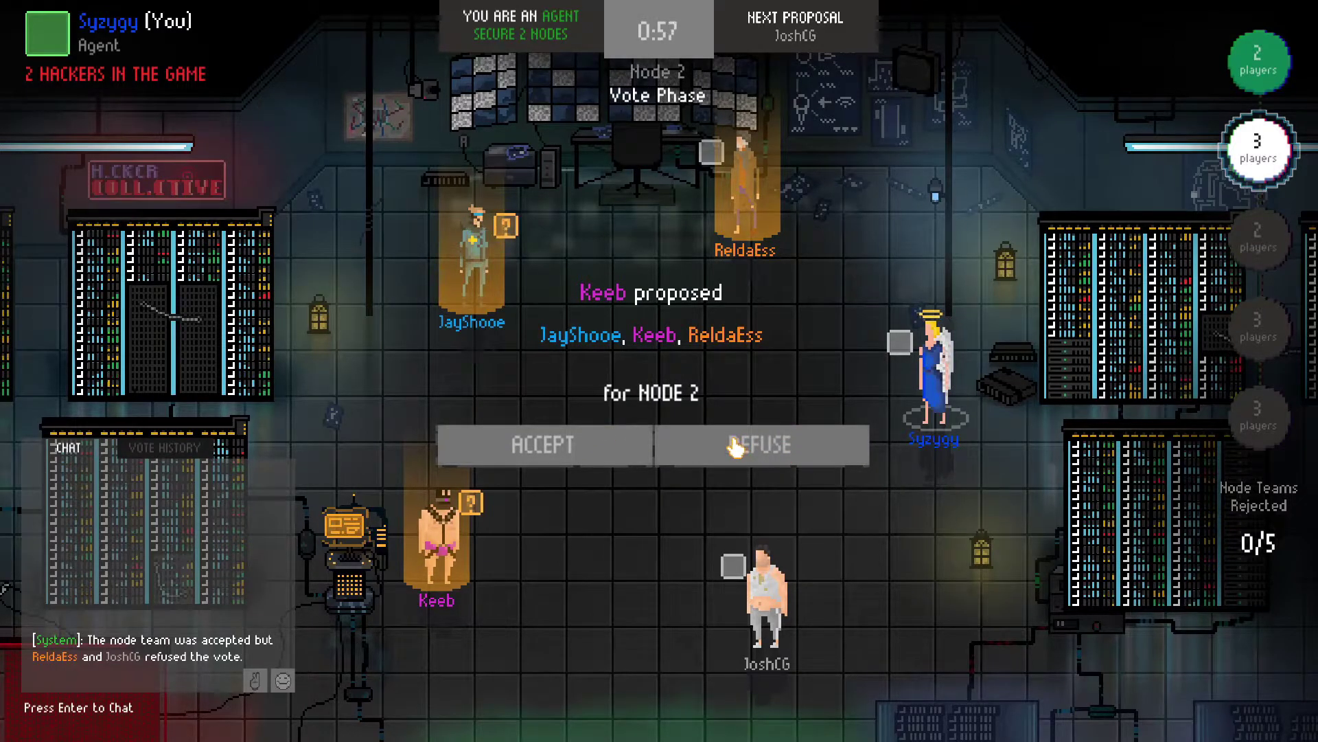
# Refuse Keeb's Node 2 team of JayShooe, Keeb and ReldaEss.
pyautogui.click(734, 451)
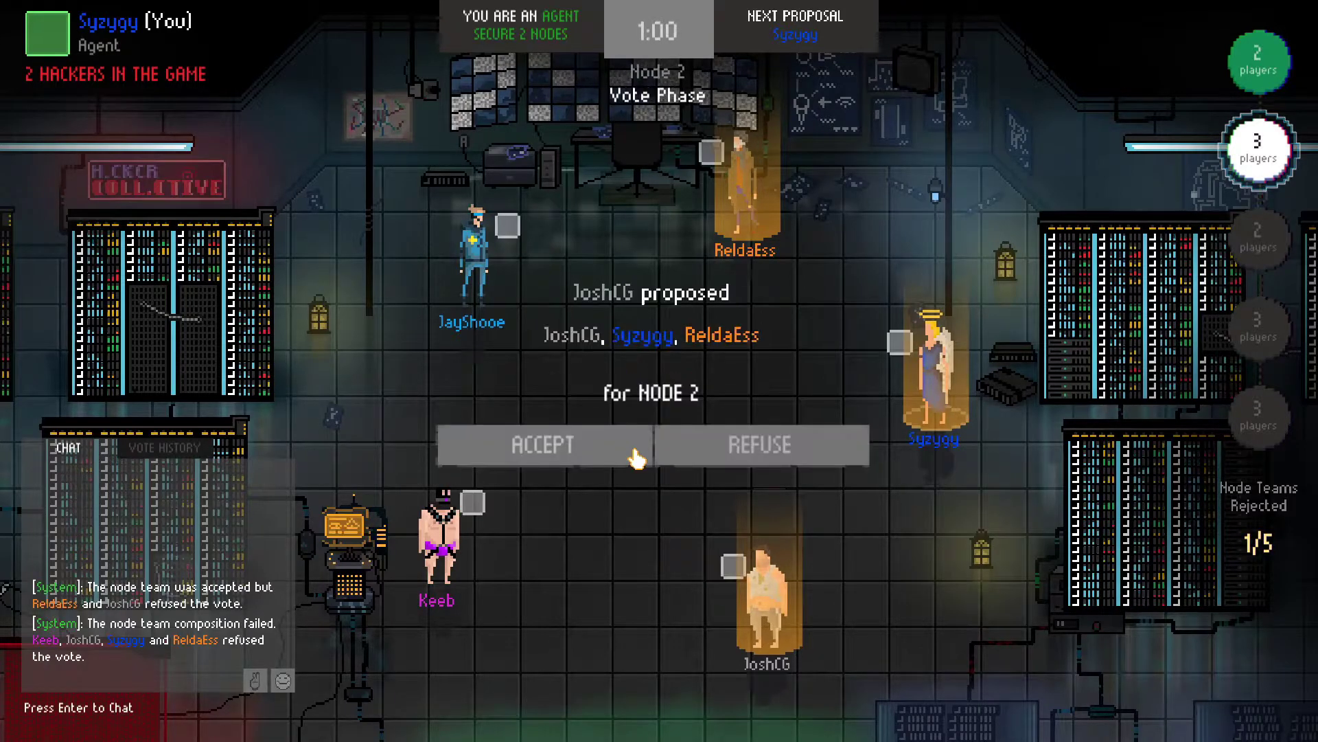
# Refuse JoshCG's Node 2 team of JoshCG, Syzygy and ReldaEss.
pyautogui.click(758, 446)
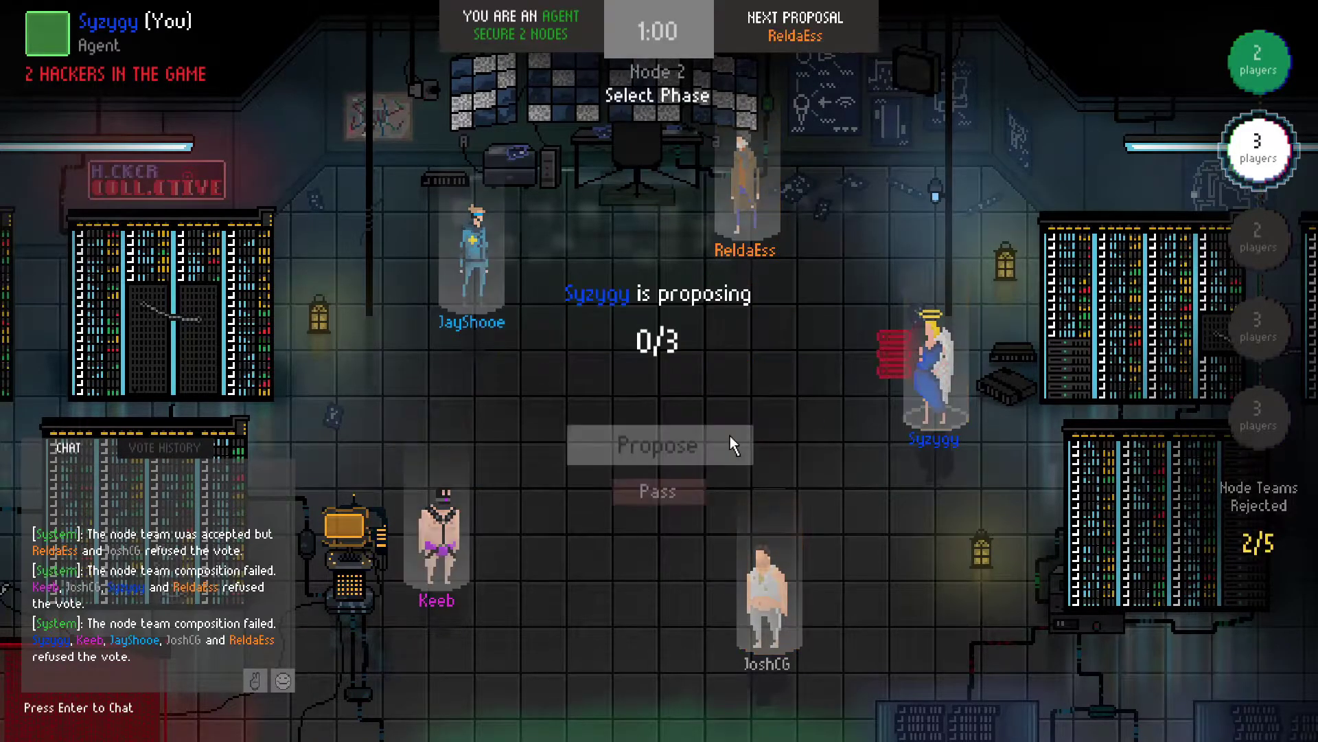
pyautogui.click(937, 397)
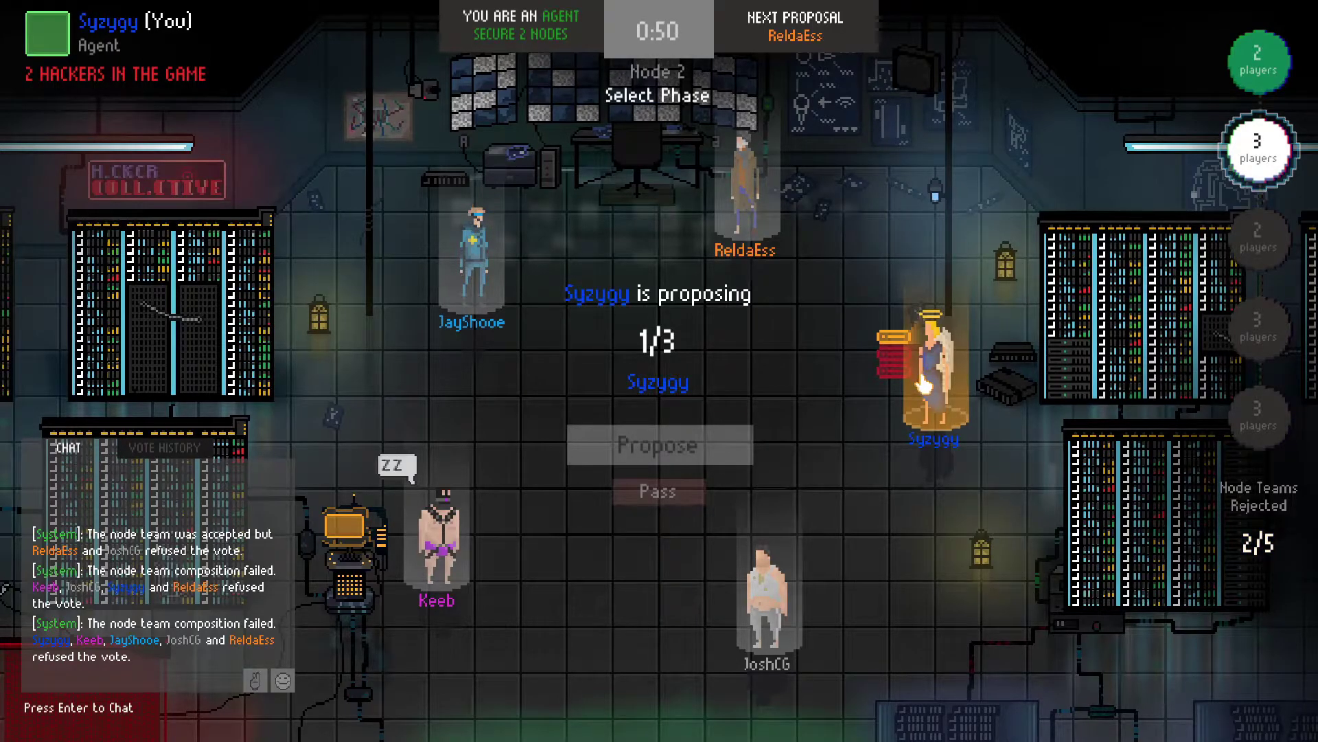
pyautogui.click(476, 279)
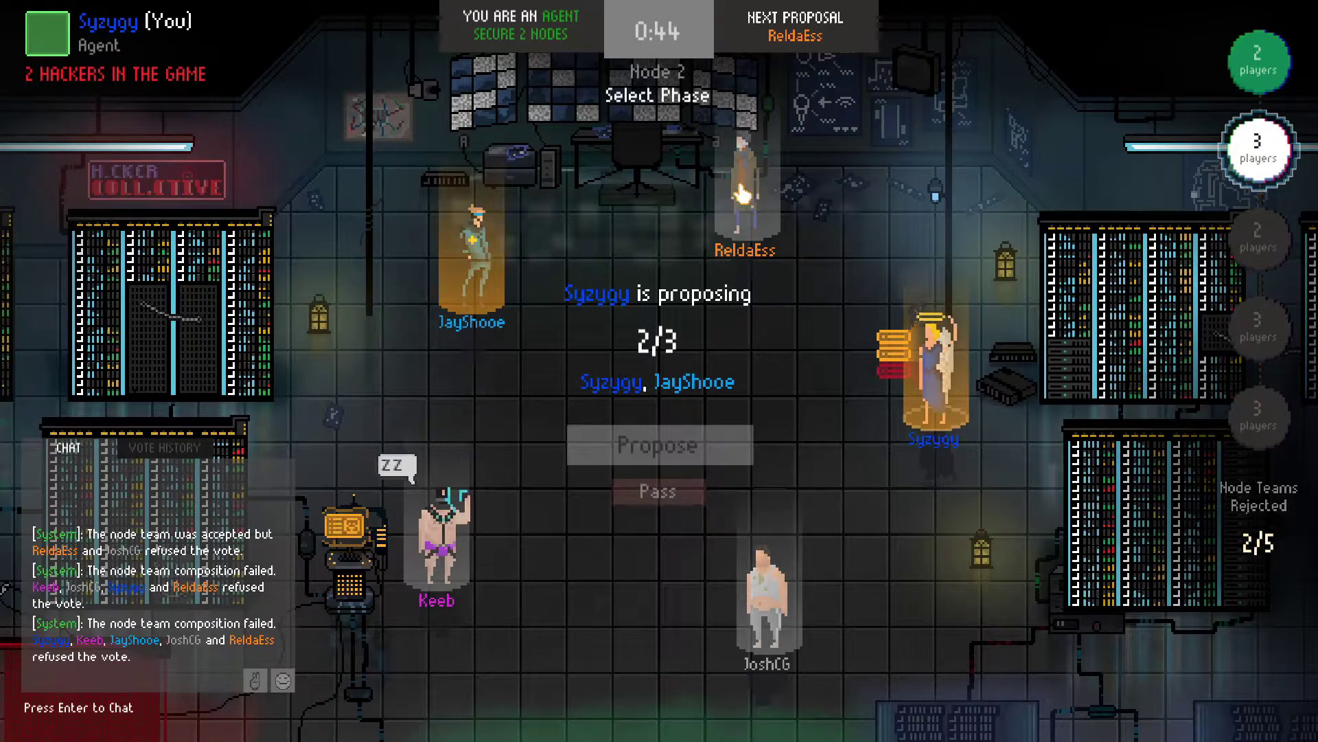
pyautogui.click(746, 221)
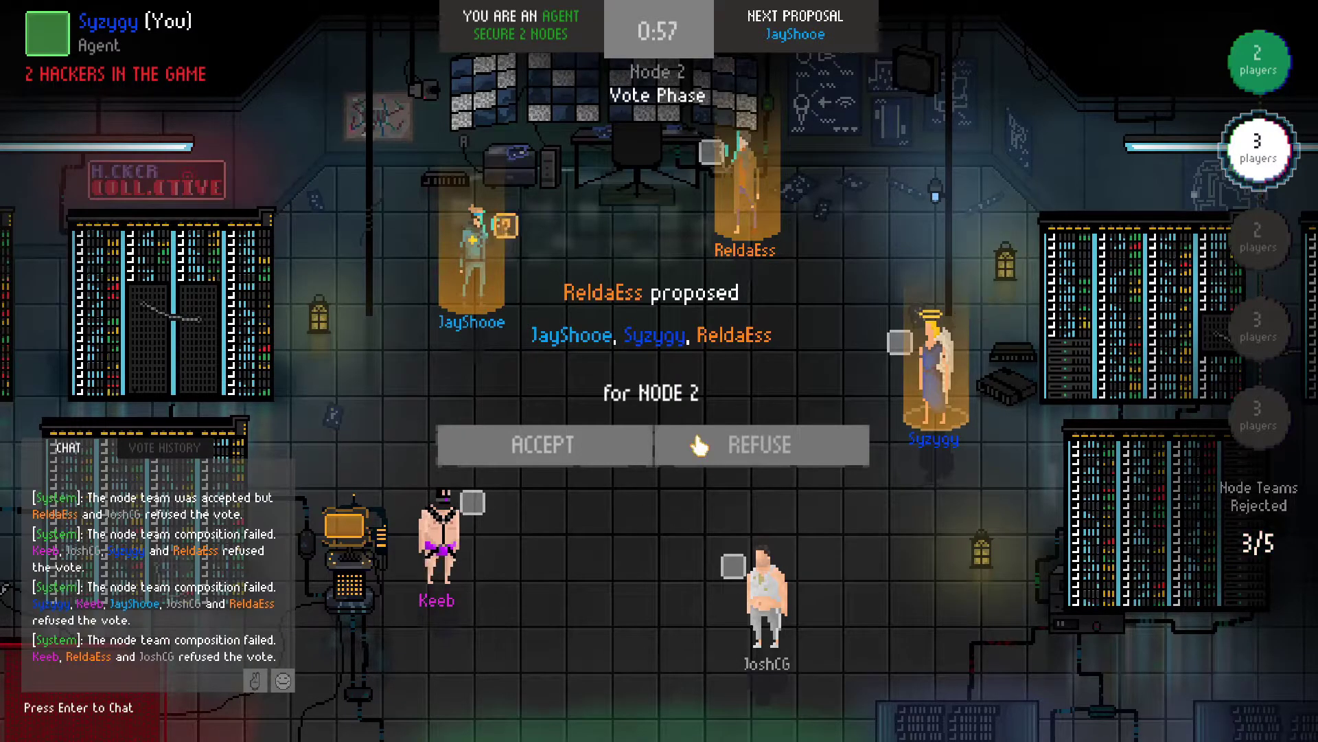
pyautogui.click(755, 454)
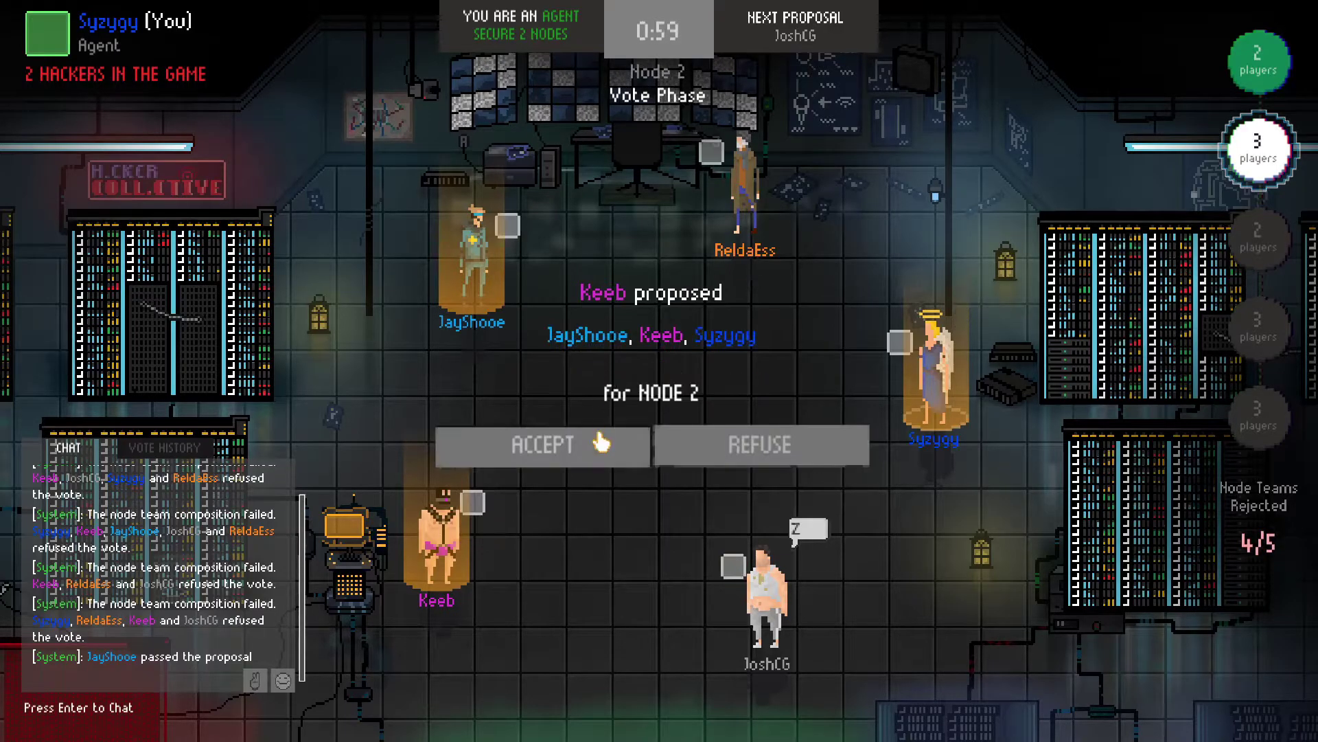
pyautogui.click(594, 444)
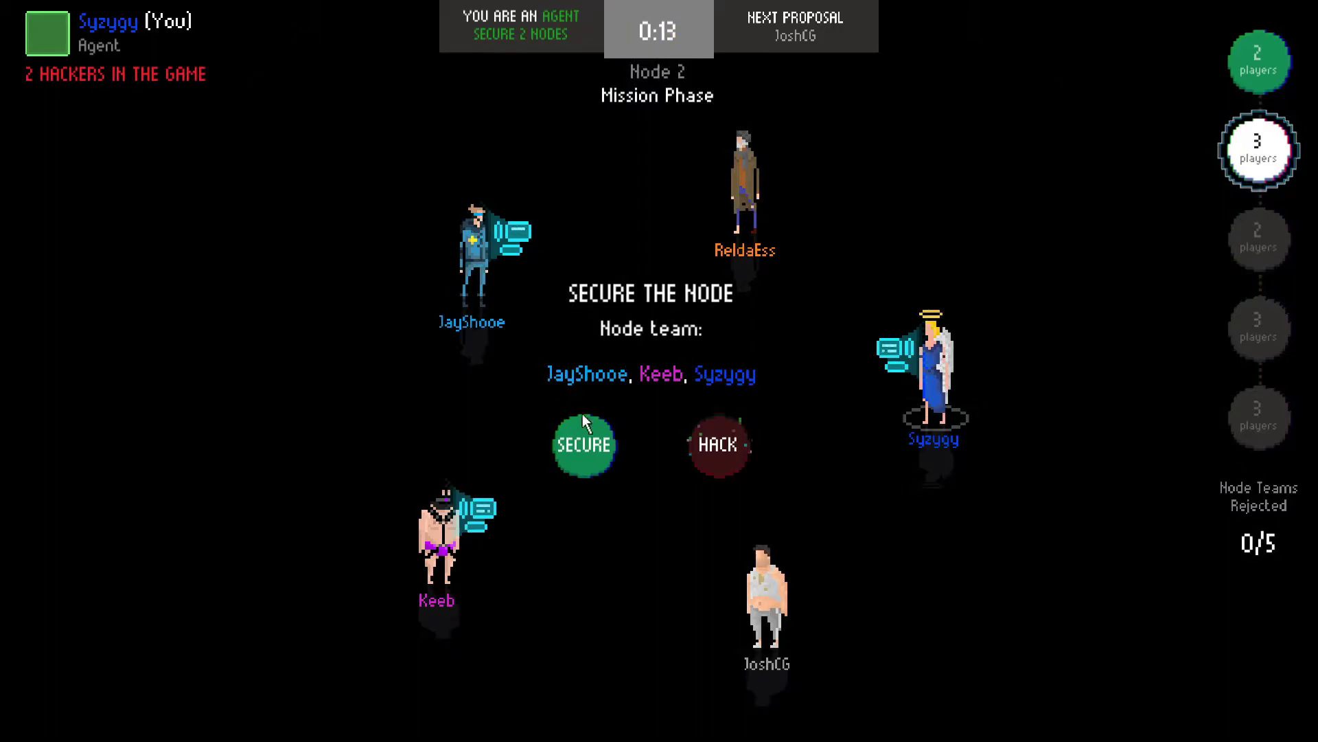
# Choose SECURE for Node 2 in the Mission Phase.
pyautogui.click(584, 441)
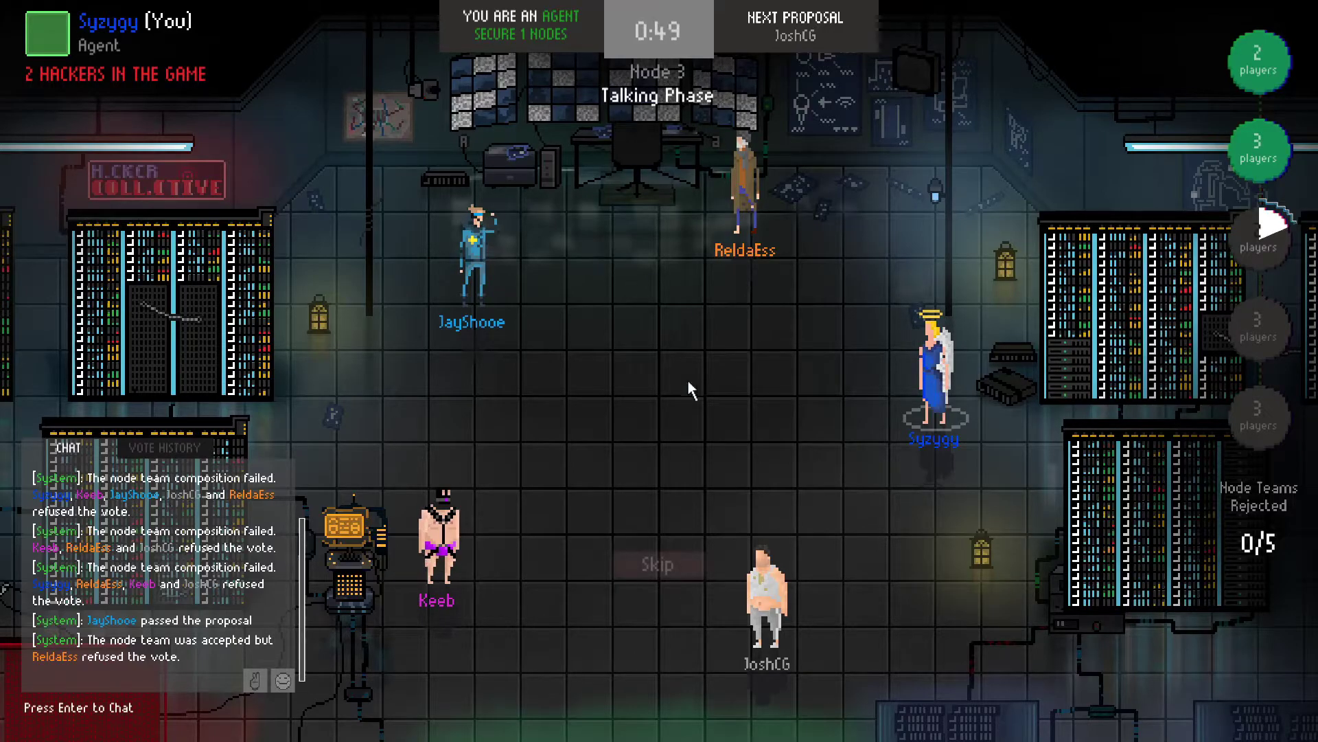
# Vote to skip the Node 3 talking phase.
pyautogui.click(657, 564)
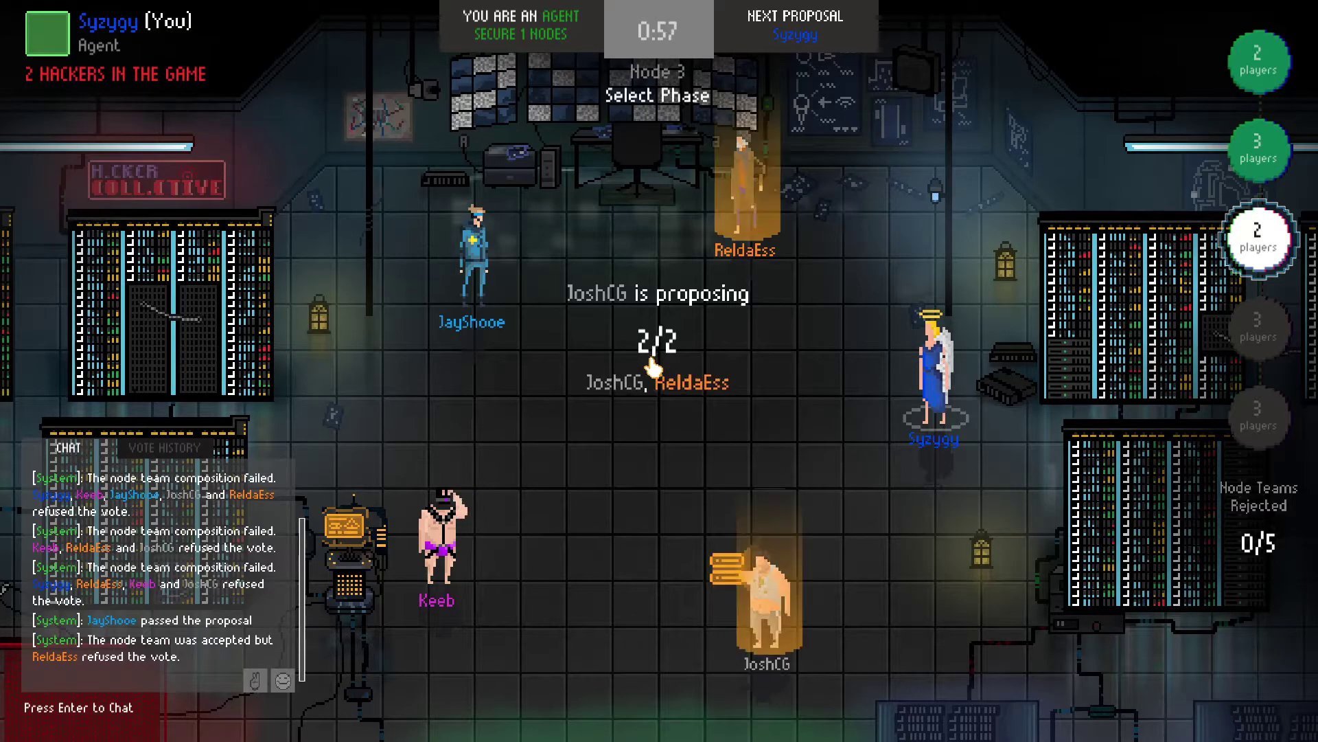
# Refuse JoshCG's Node 3 team of JoshCG and ReldaEss.
pyautogui.click(814, 446)
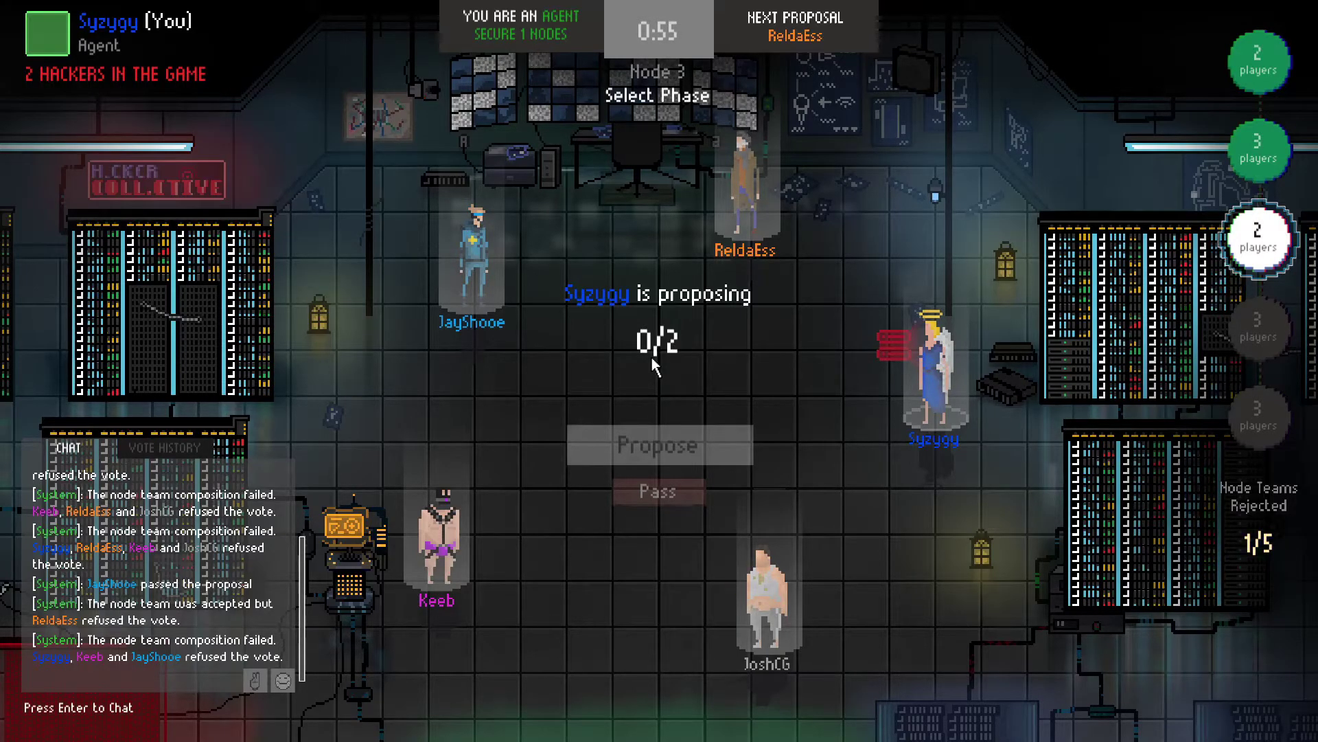
# Propose the two-player team of Syzygy and Keeb for Node 3 and vote ACCEPT.
pyautogui.click(932, 371)
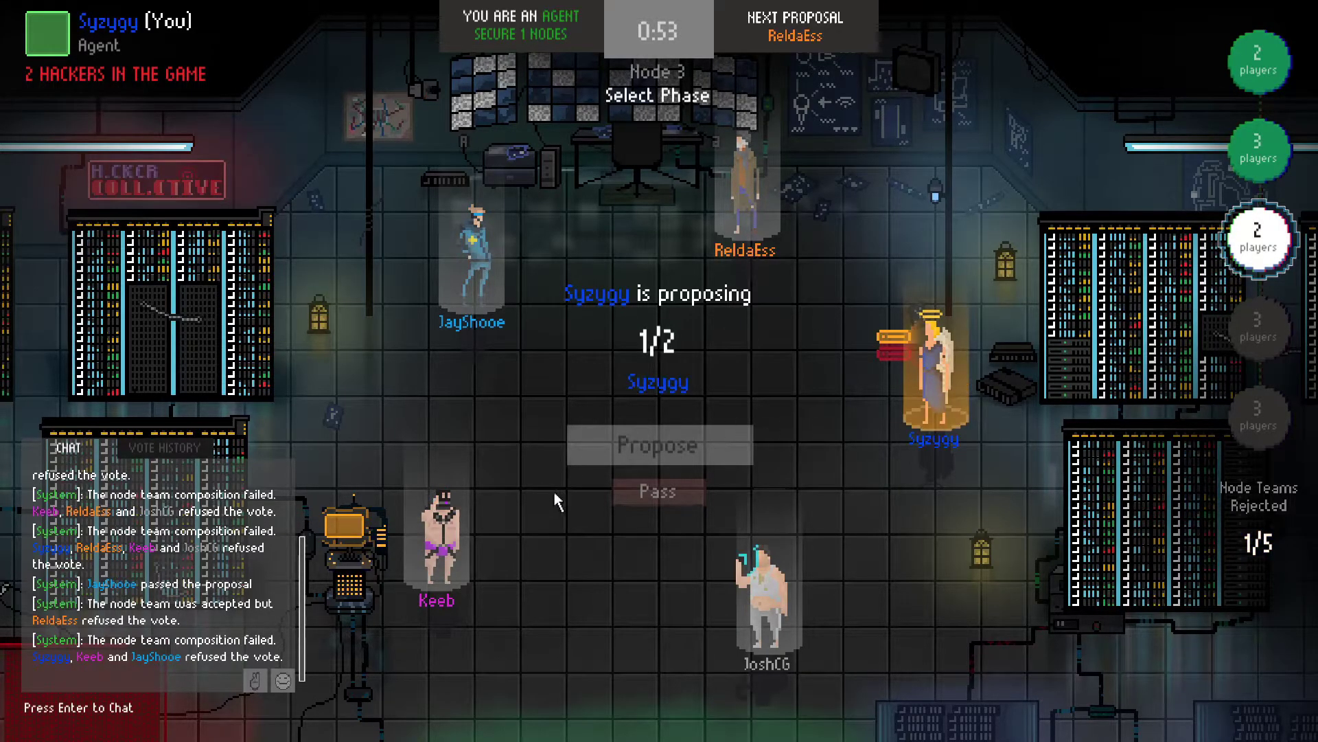
pyautogui.click(438, 546)
pyautogui.click(608, 461)
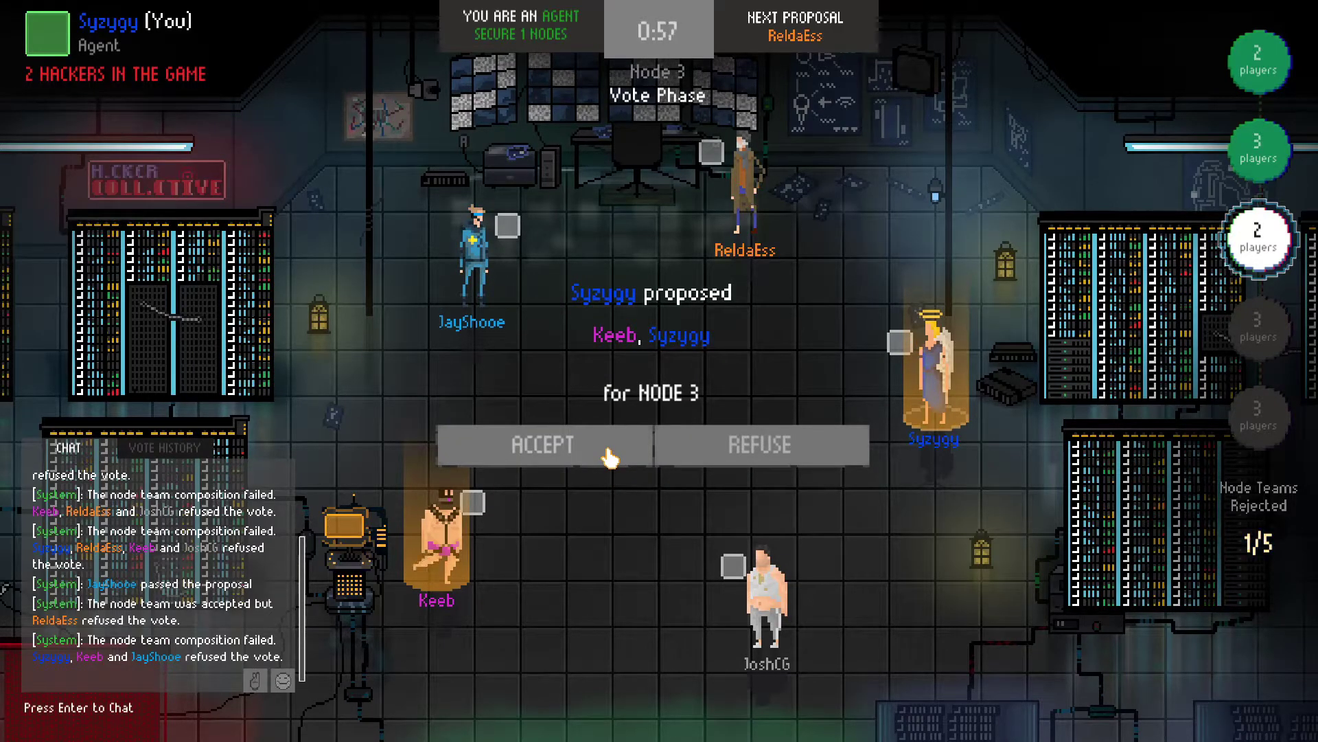
pyautogui.click(596, 453)
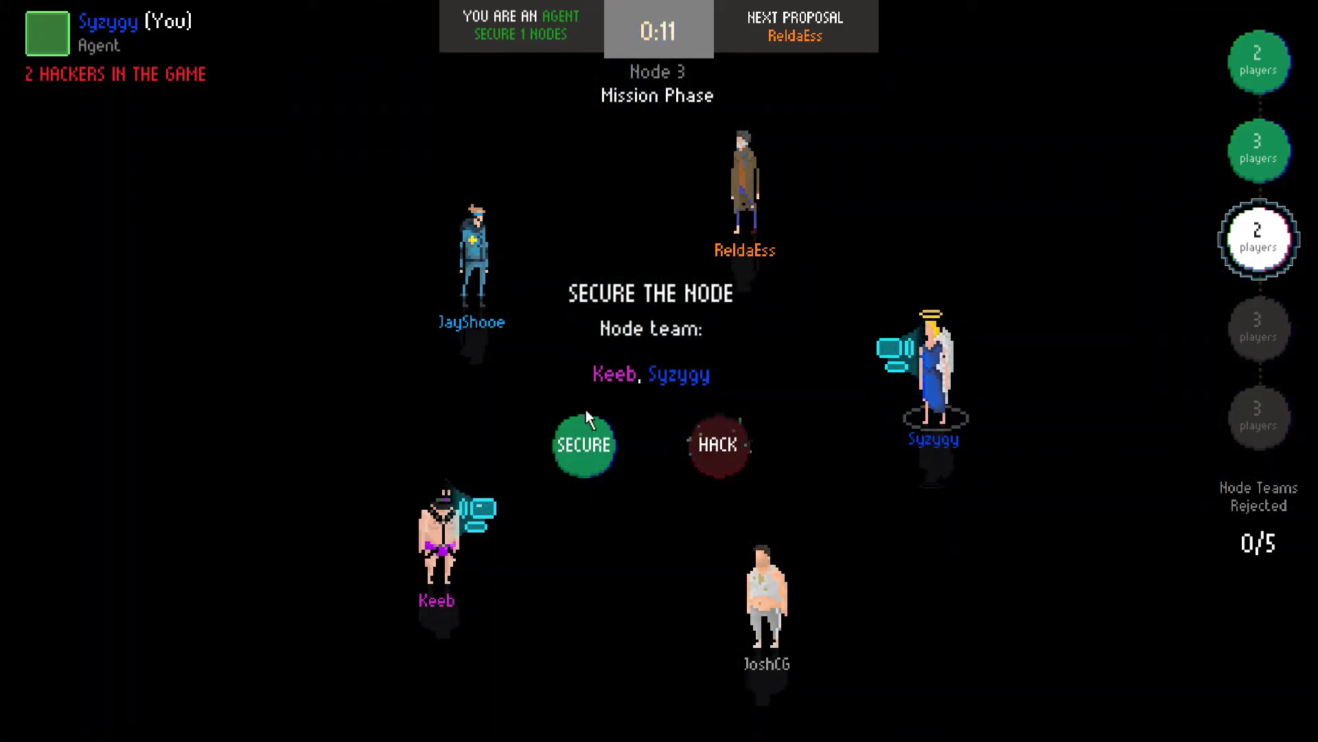
# Choose SECURE as Syzygy's mission action on Node 3.
pyautogui.click(590, 449)
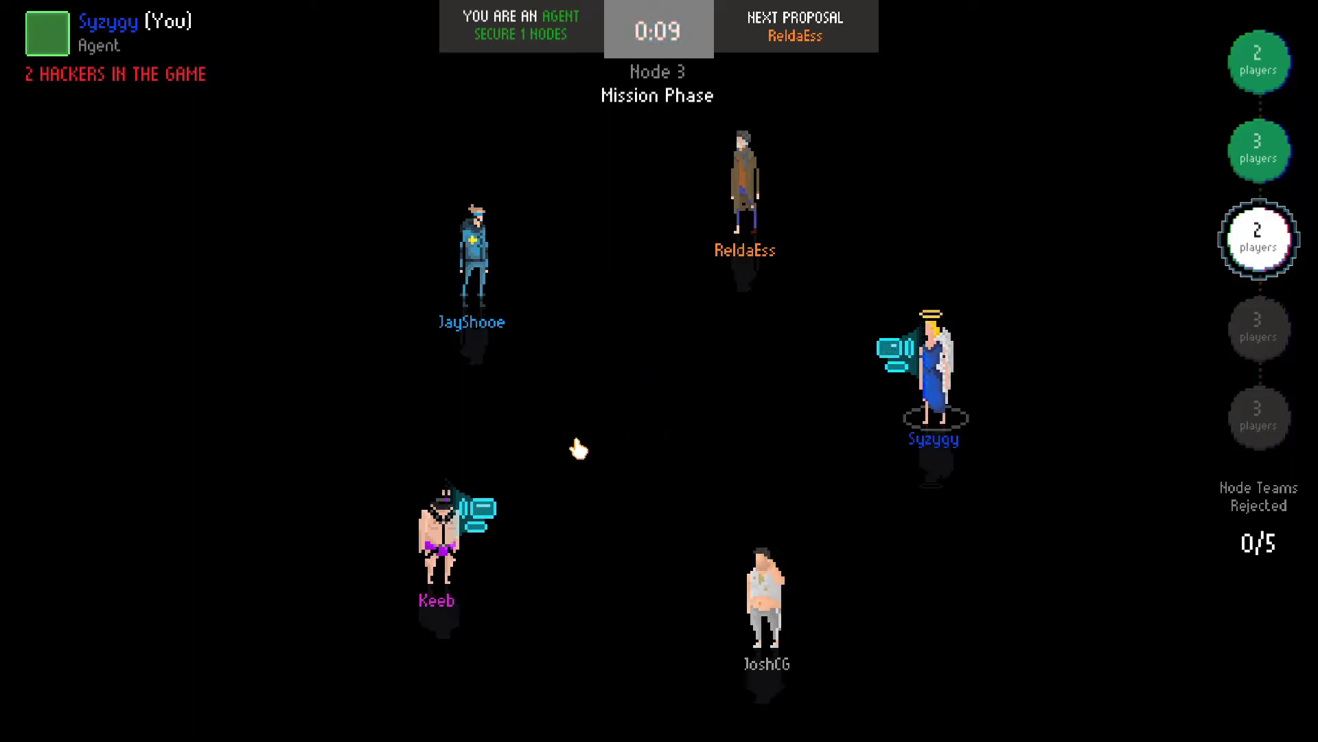